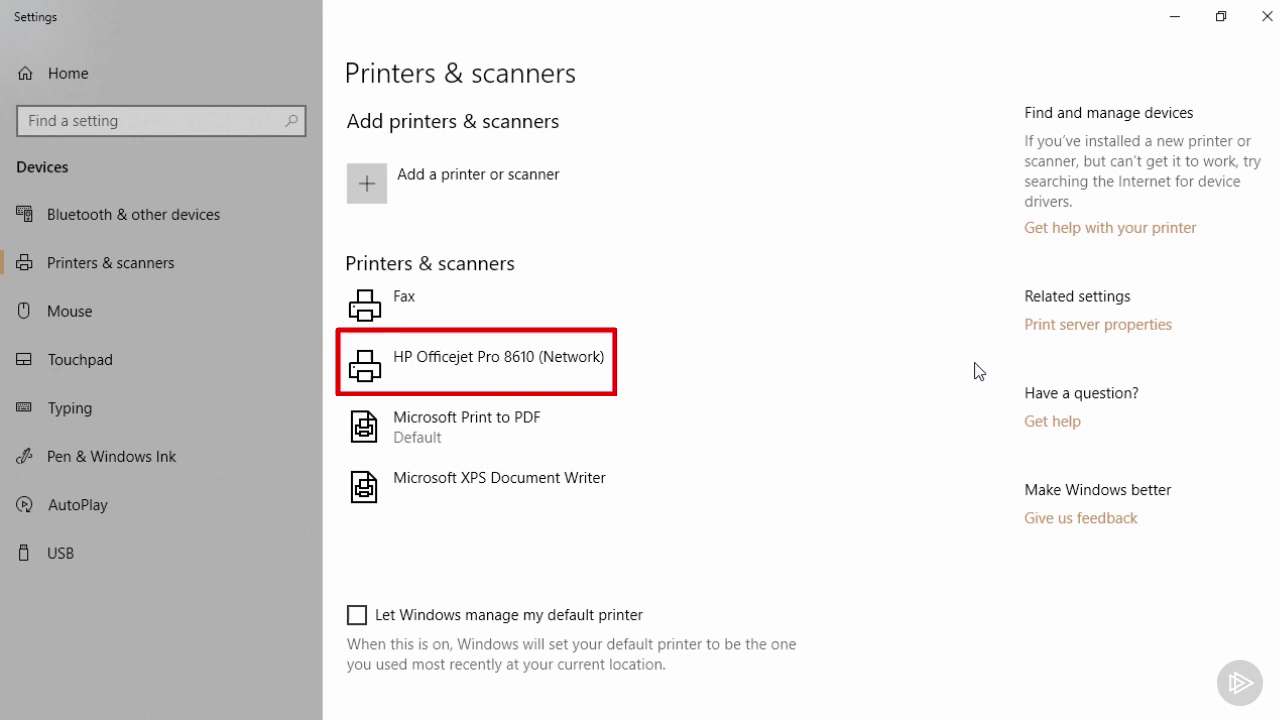
Expand the HP Officejet Pro 8610 (Network) entry to show Open queue, Manage and Remove device.
{"action": "left_click", "coordinate": [656, 369]}
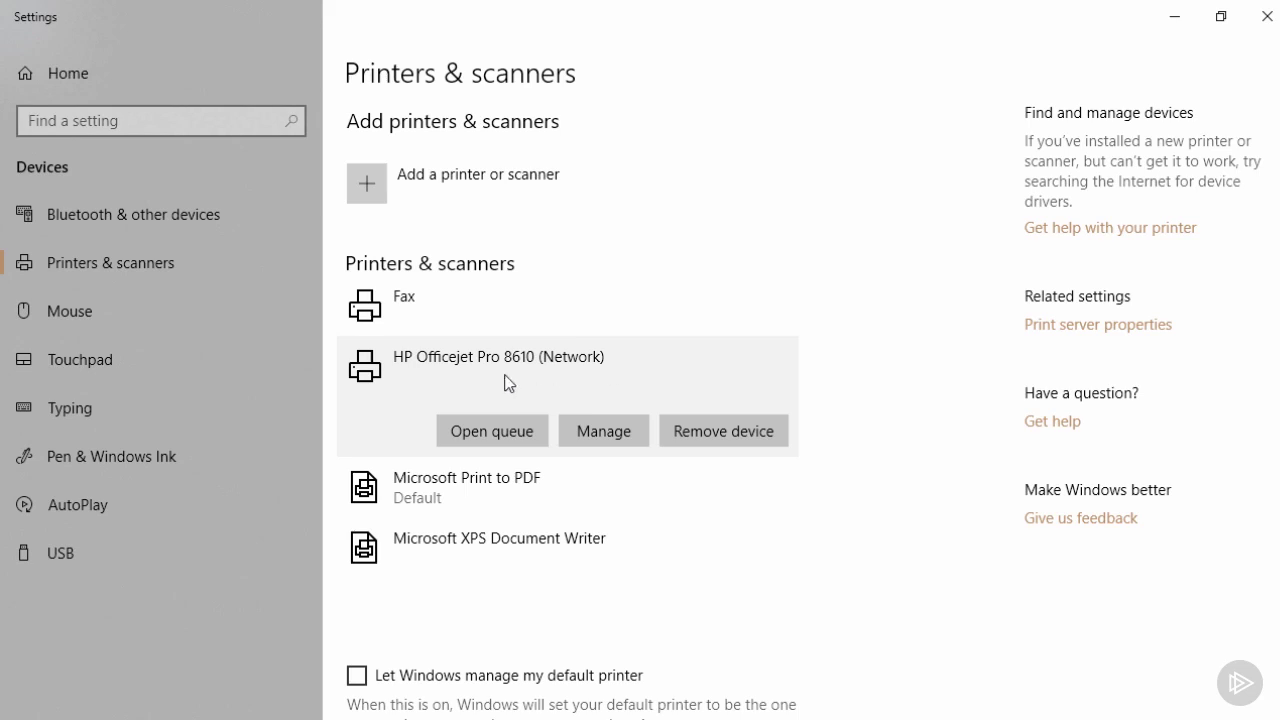
Open the HP Officejet Pro 8610 queue maximized and set it to Pause Printing.
{"action": "left_click", "coordinate": [501, 433]}
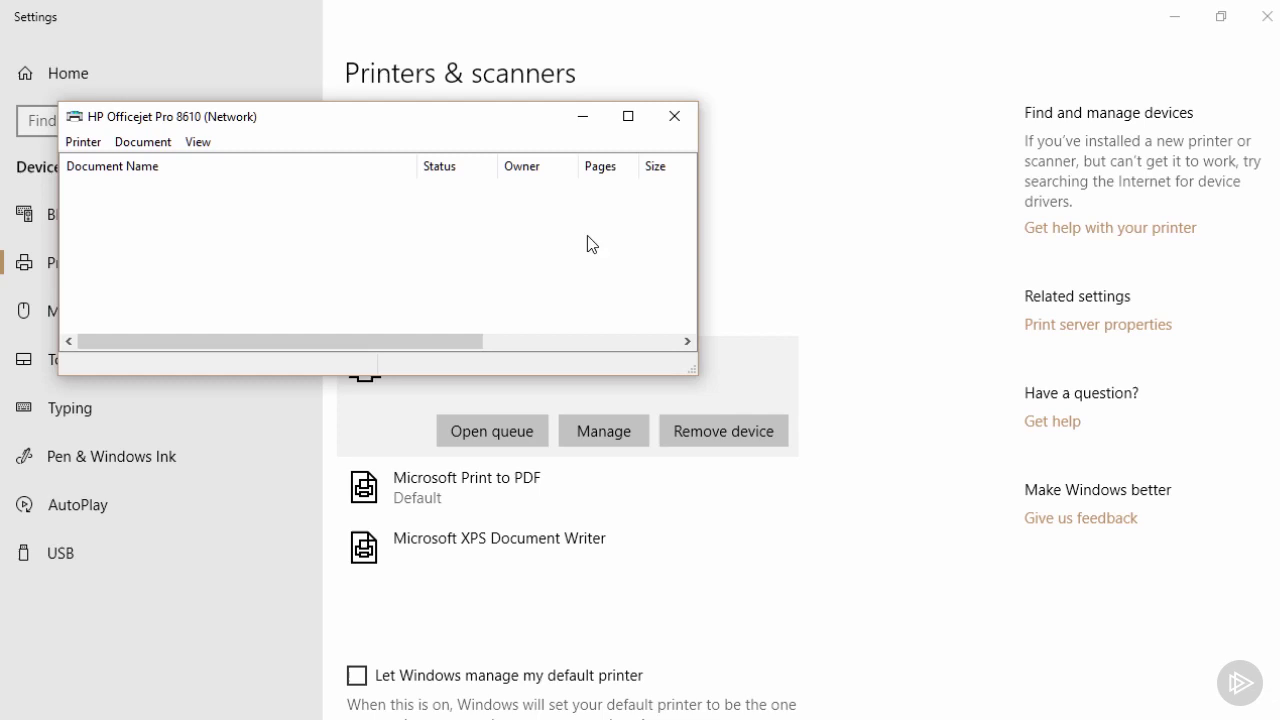
{"action": "left_click", "coordinate": [628, 118]}
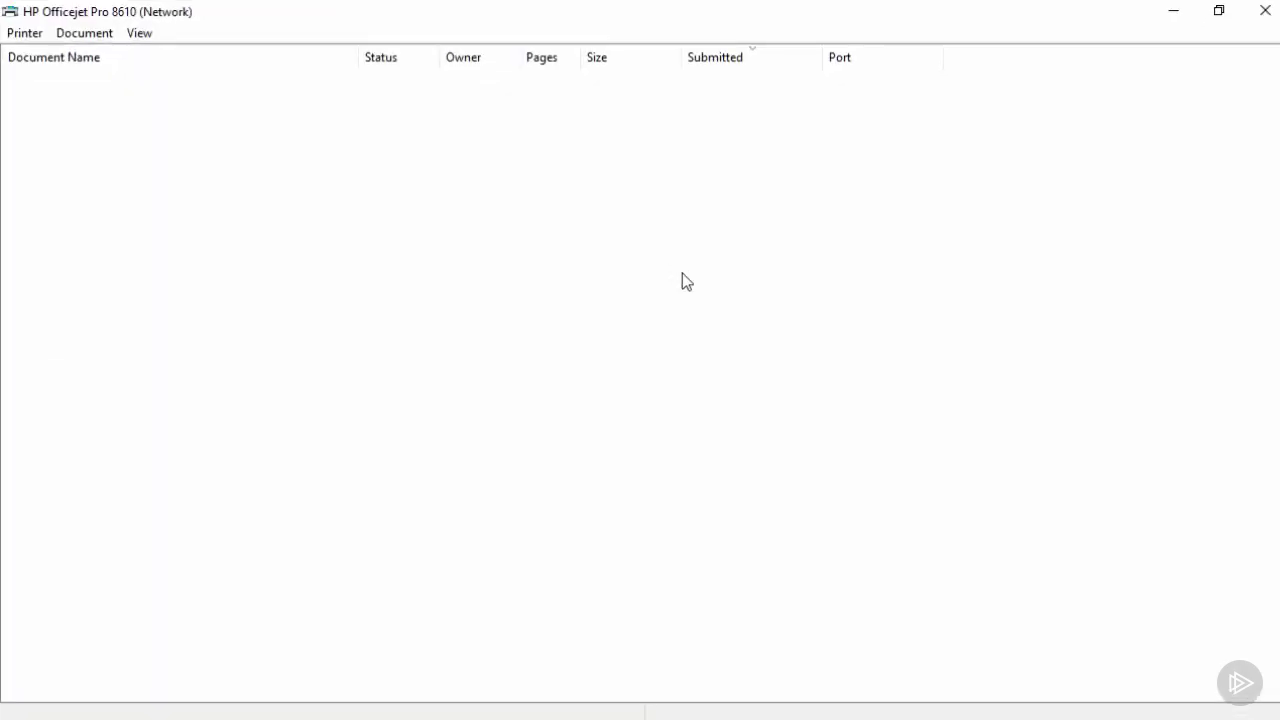
{"action": "left_click", "coordinate": [26, 35]}
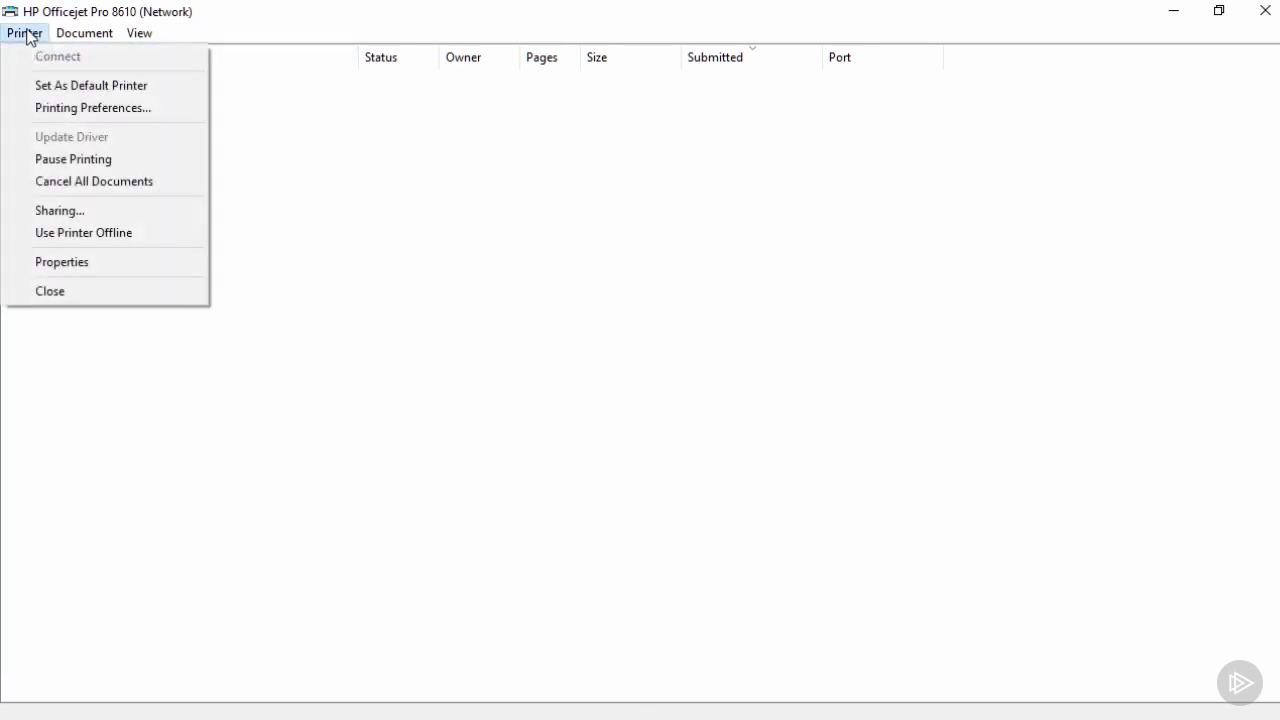
{"action": "left_click", "coordinate": [53, 166]}
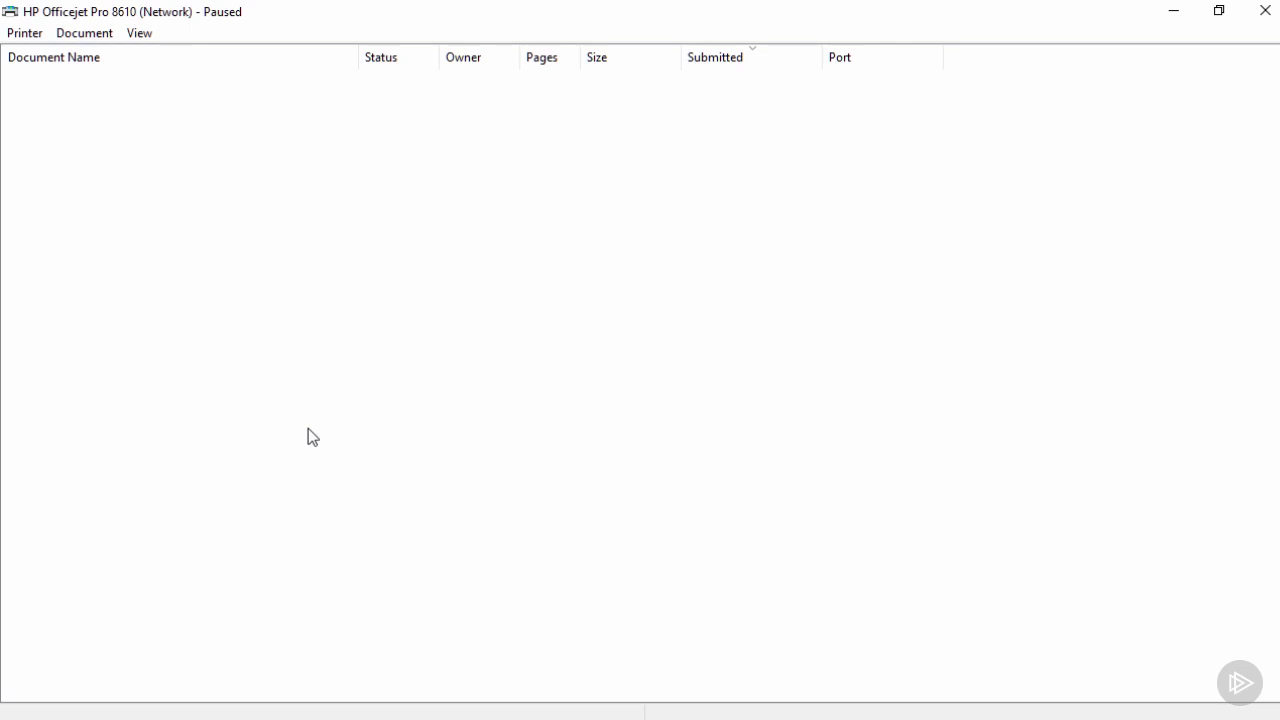
Print the three-line Word document to the HP Officejet Pro 8610 via File > Print.
{"action": "key", "text": "alt+Tab"}
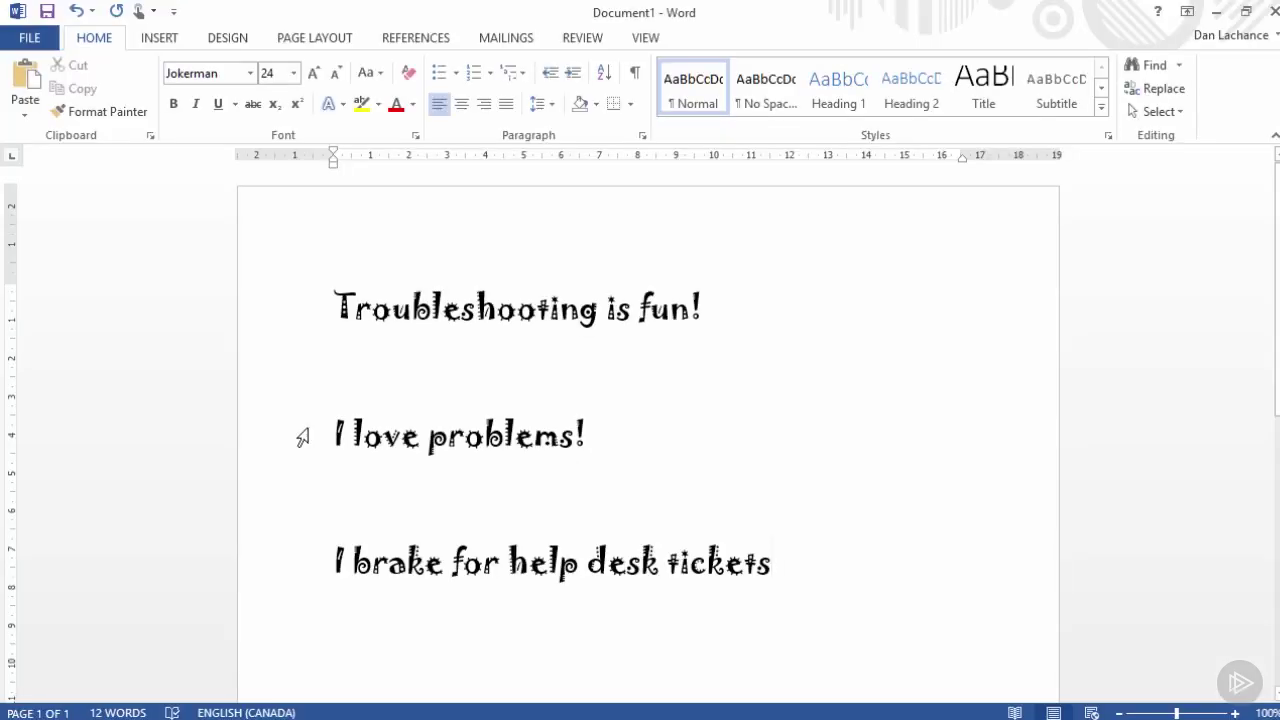
{"action": "left_click", "coordinate": [16, 37]}
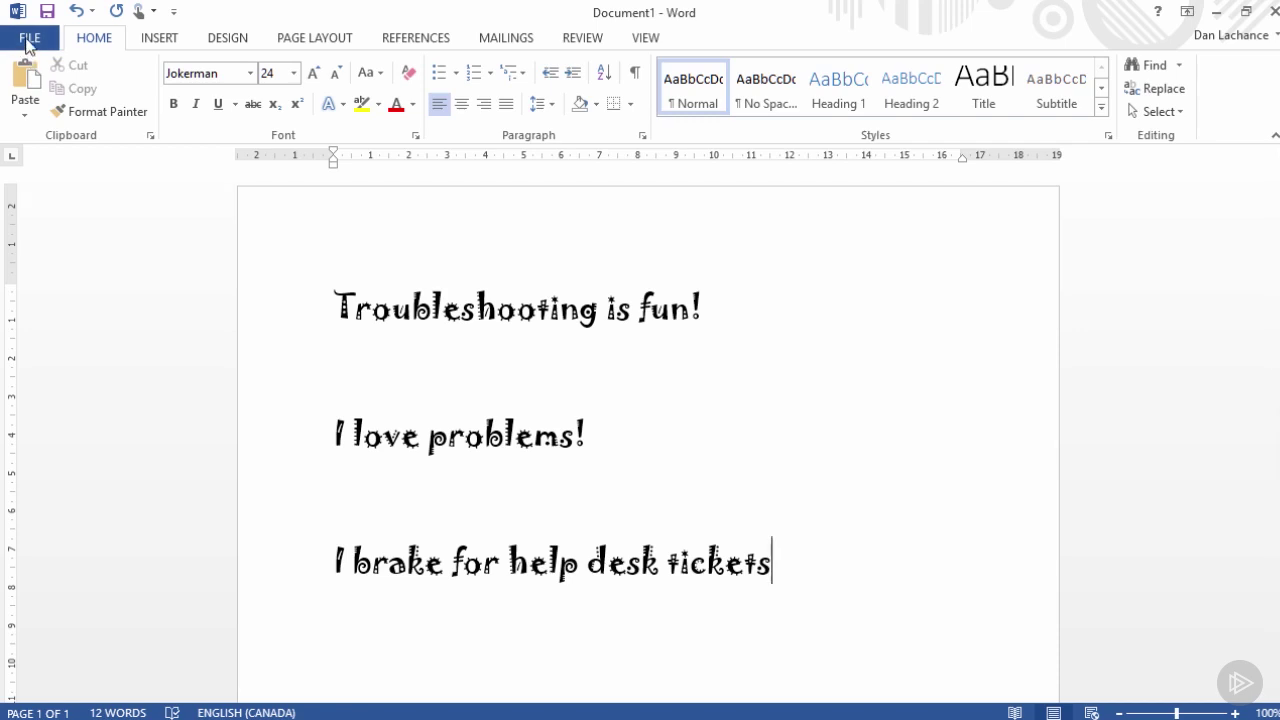
{"action": "left_click", "coordinate": [40, 280]}
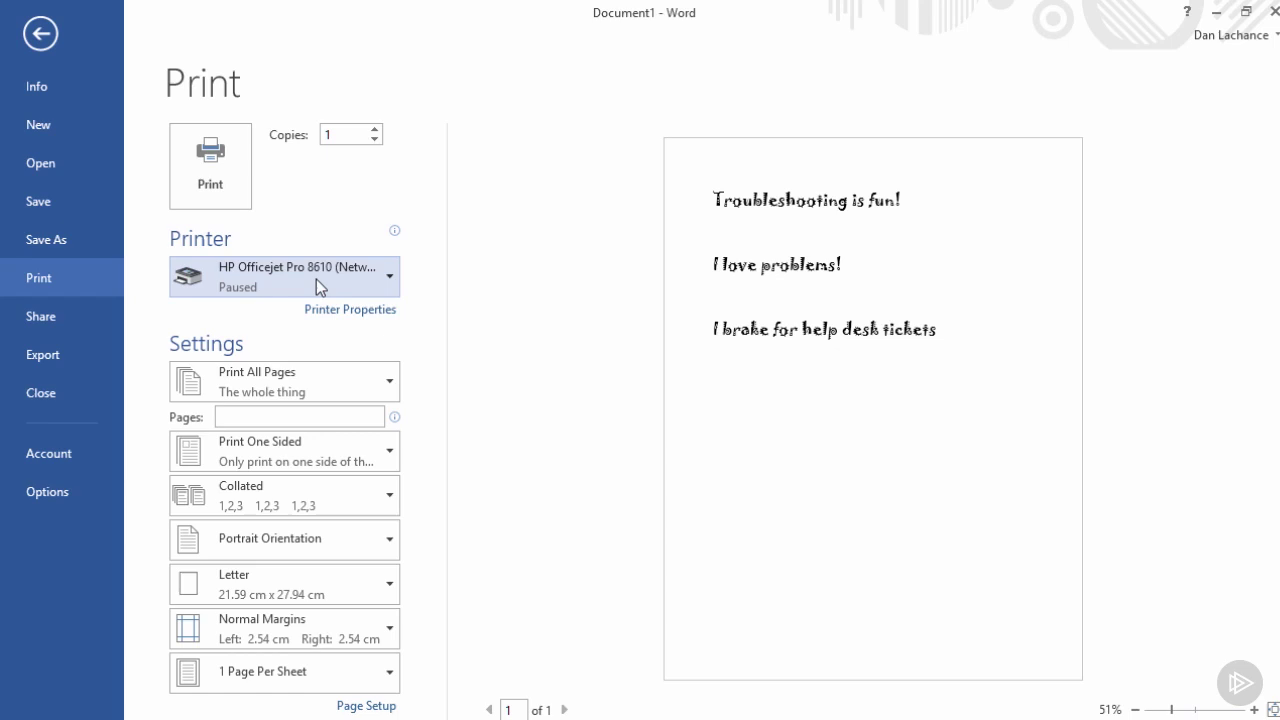
{"action": "left_click", "coordinate": [218, 186]}
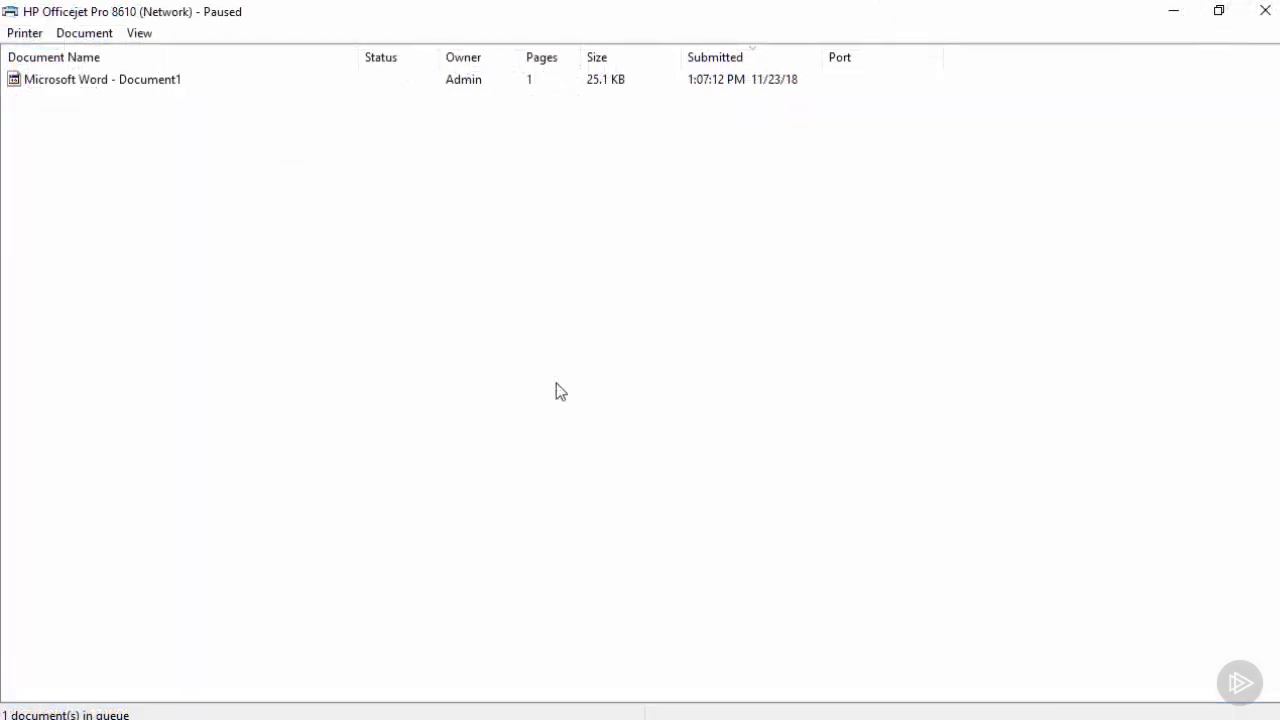
Open Properties for the queued Microsoft Word - Document1 job, leaving printing paused.
{"action": "left_click", "coordinate": [25, 32]}
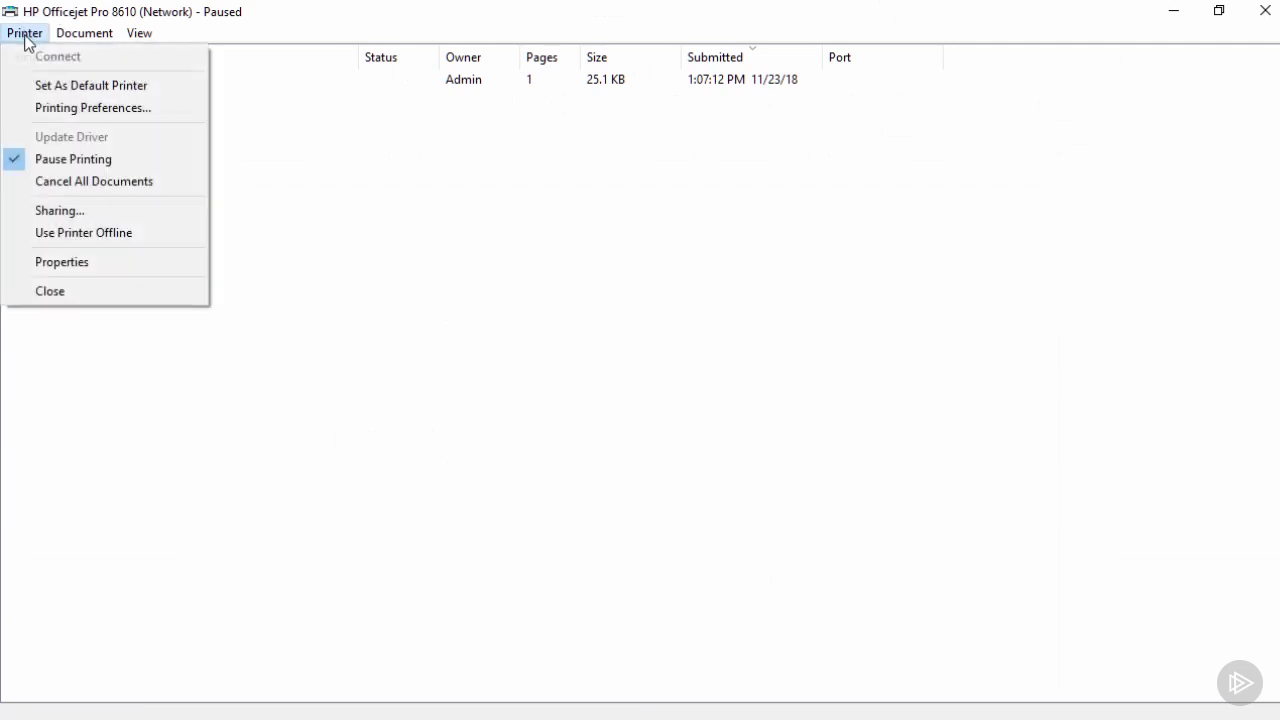
{"action": "left_click", "coordinate": [65, 165]}
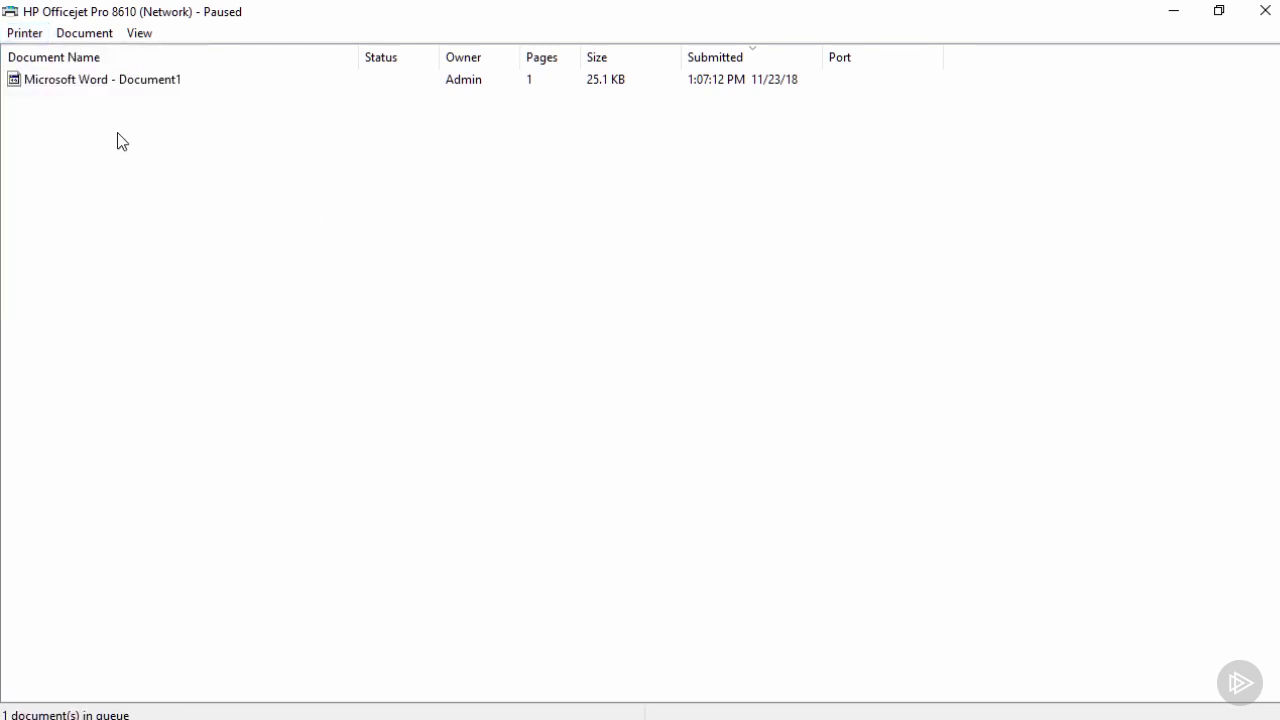
{"action": "right_click", "coordinate": [98, 87]}
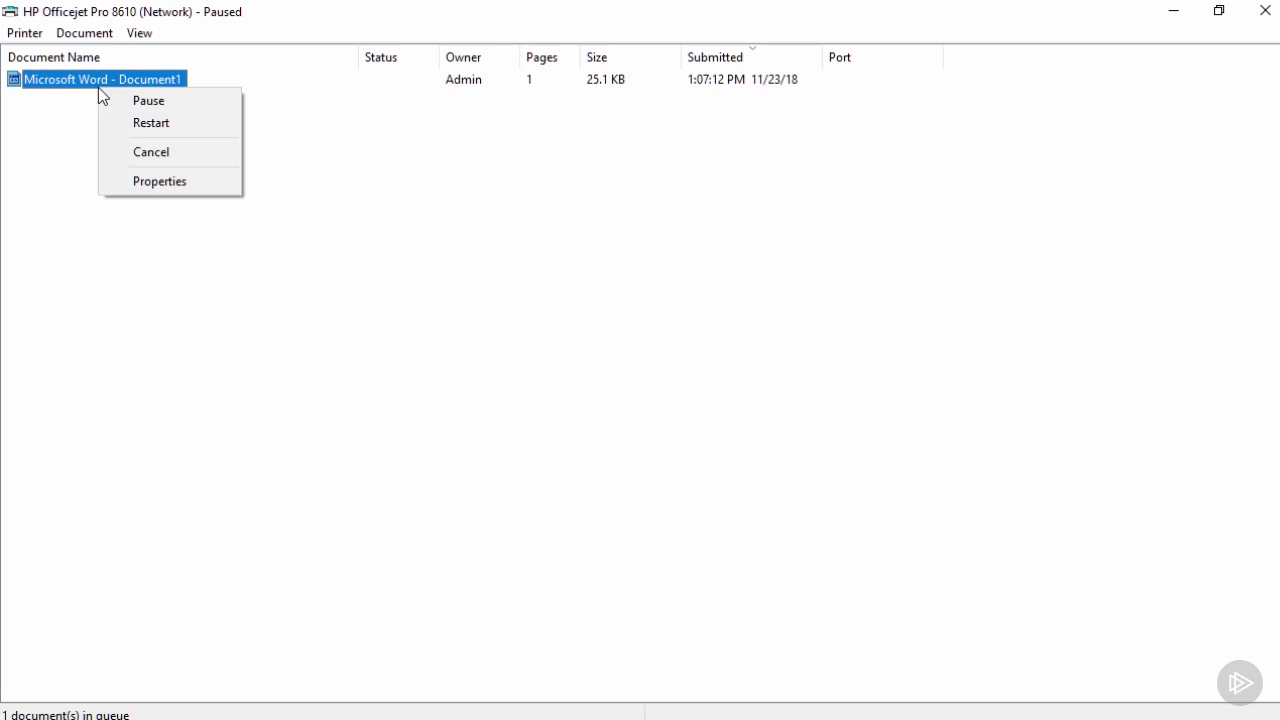
{"action": "left_click", "coordinate": [151, 186]}
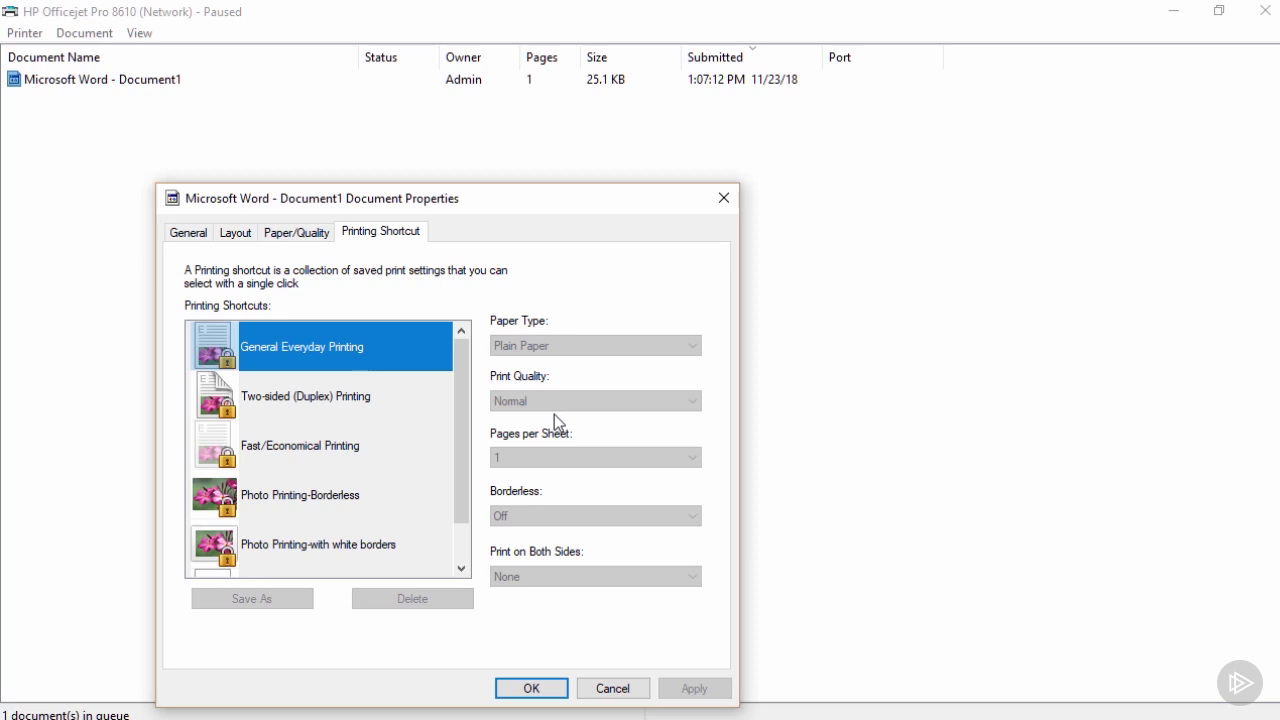
{"action": "left_click", "coordinate": [608, 688]}
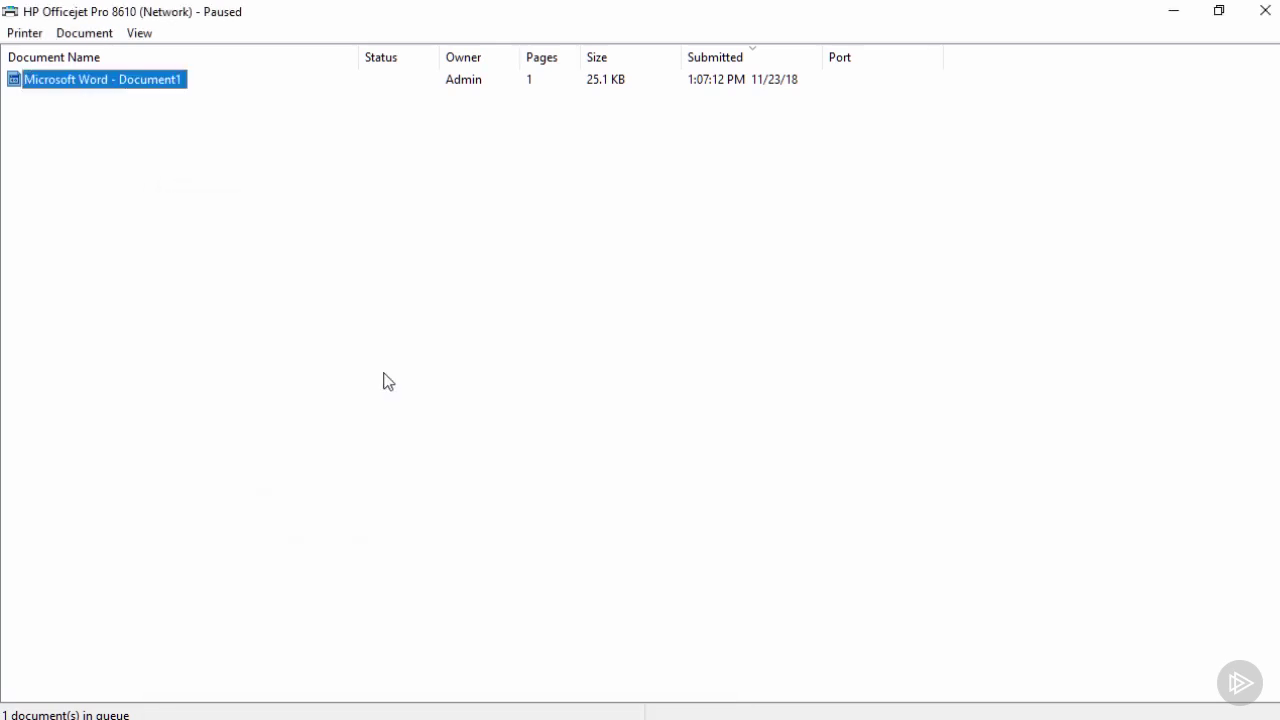
{"action": "left_click", "coordinate": [24, 35]}
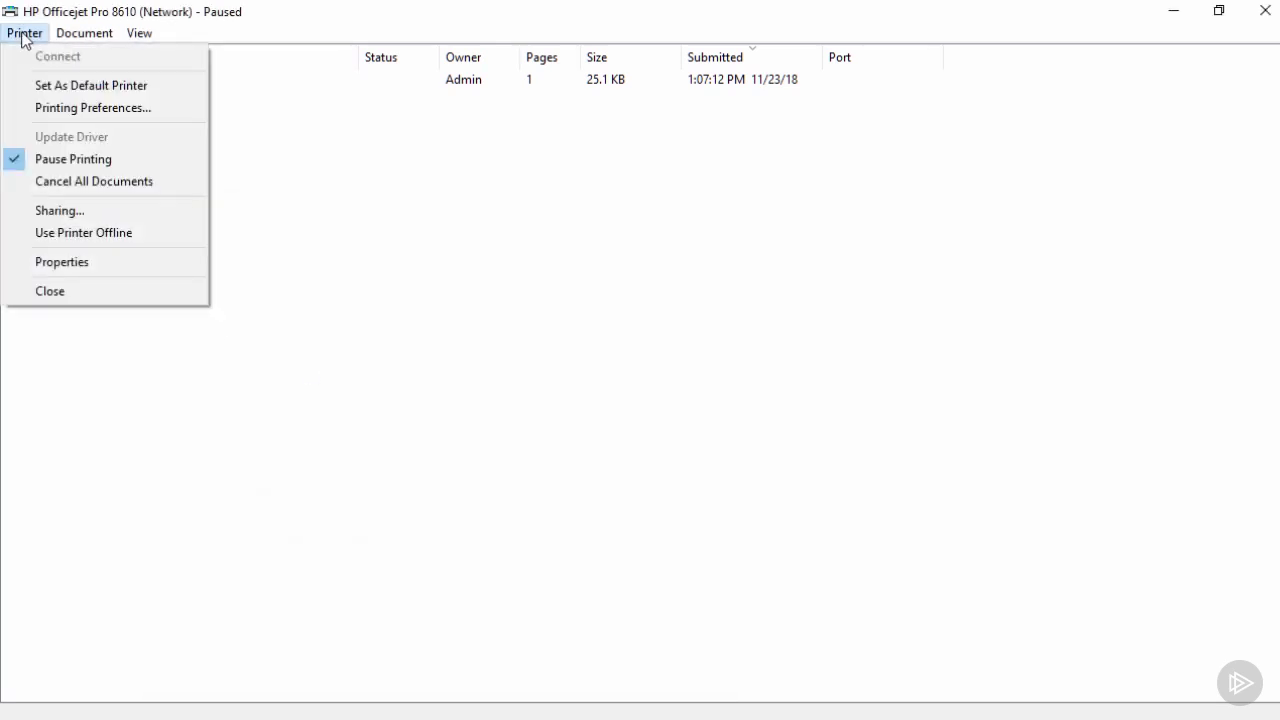
{"action": "left_click", "coordinate": [42, 108]}
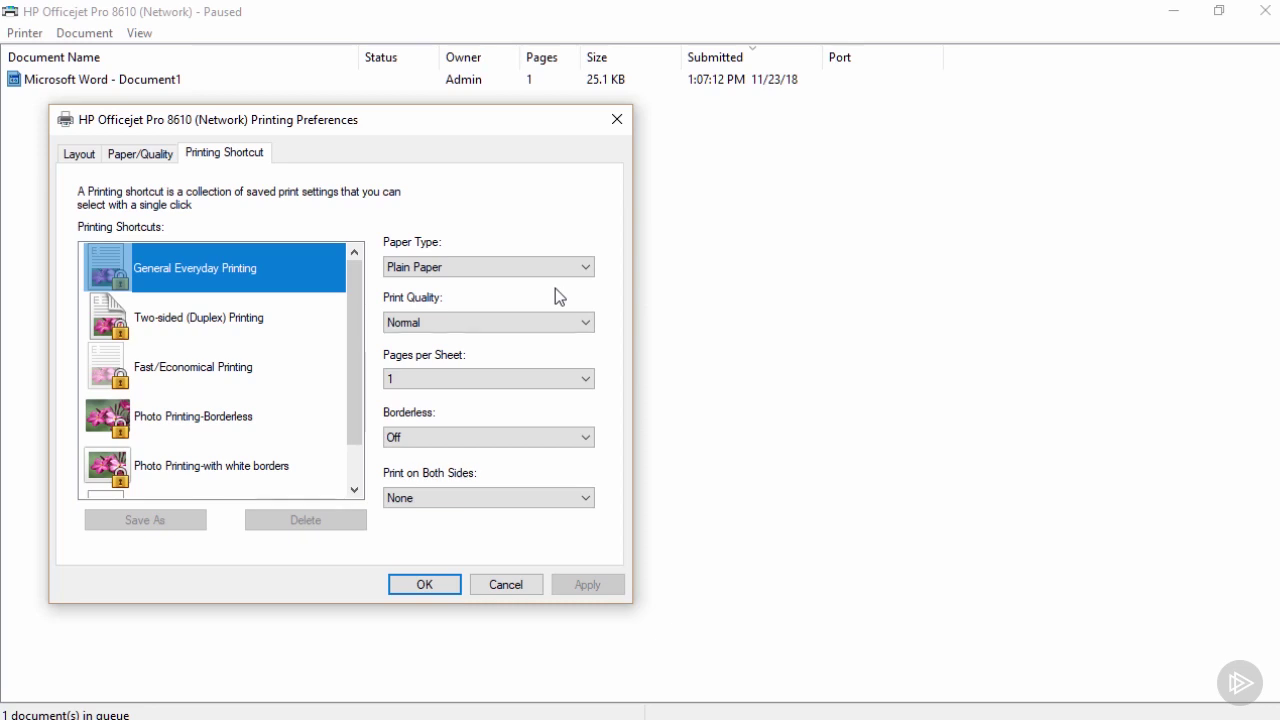
{"action": "left_click", "coordinate": [521, 583]}
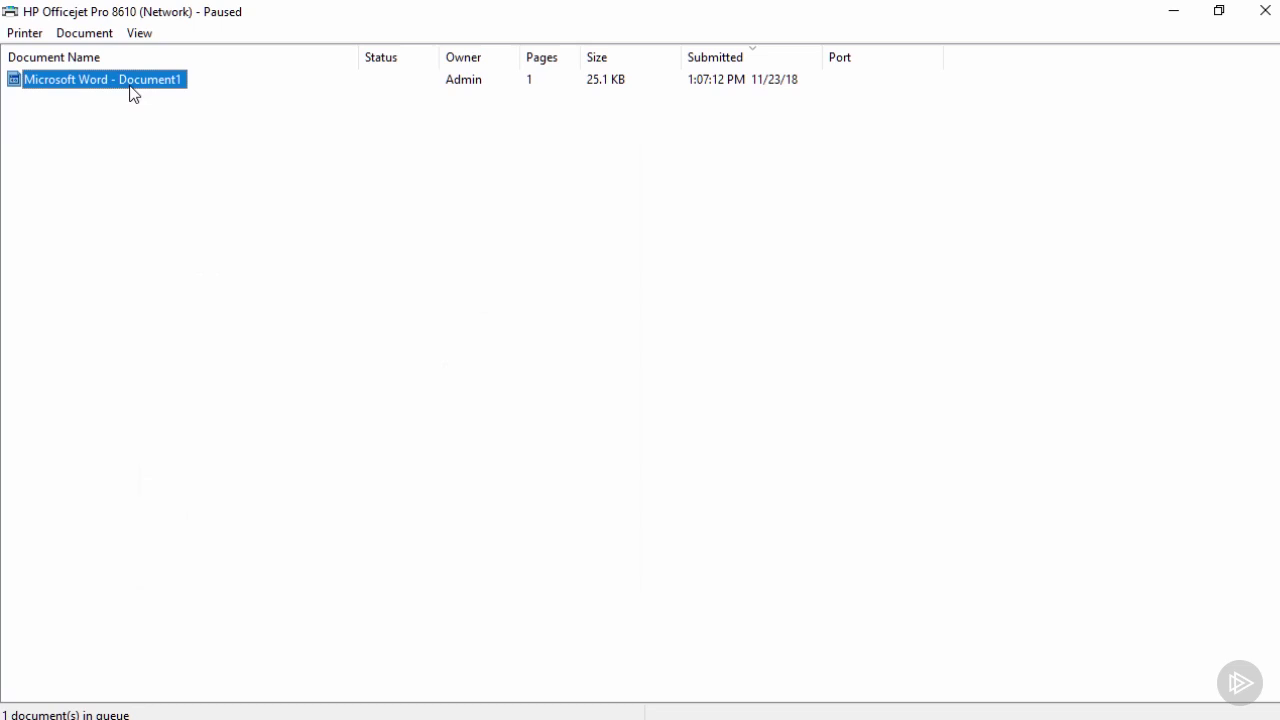
Set the Word job to priority 99, scheduled only from 1:00 AM to 2:00 AM.
{"action": "right_click", "coordinate": [132, 92]}
{"action": "left_click", "coordinate": [163, 179]}
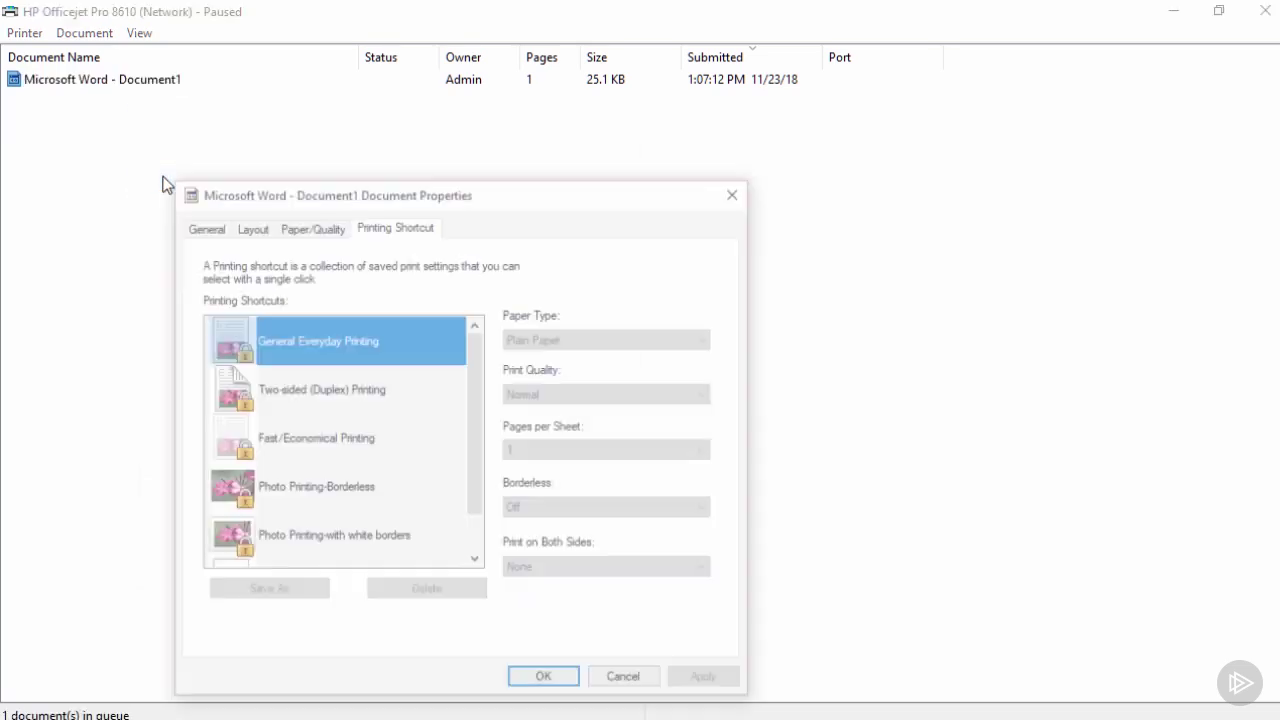
{"action": "left_click", "coordinate": [200, 228]}
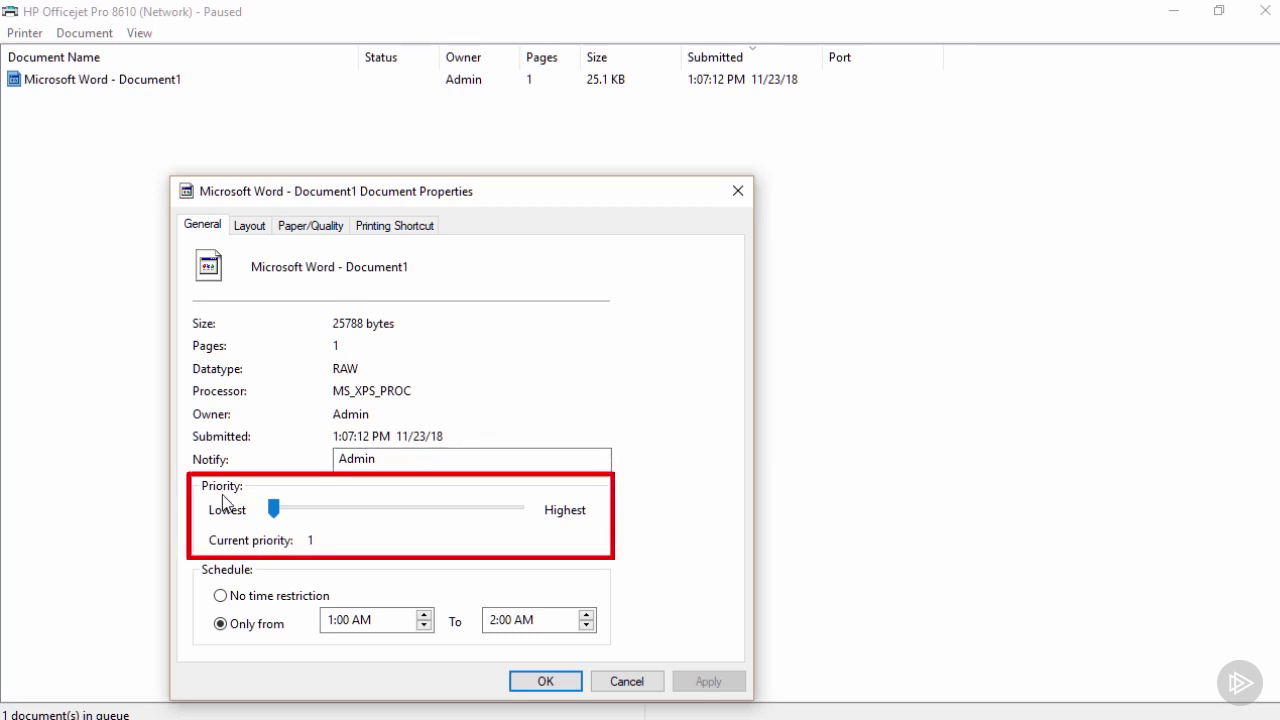
{"action": "left_click_drag", "start_coordinate": [272, 507], "coordinate": [535, 512]}
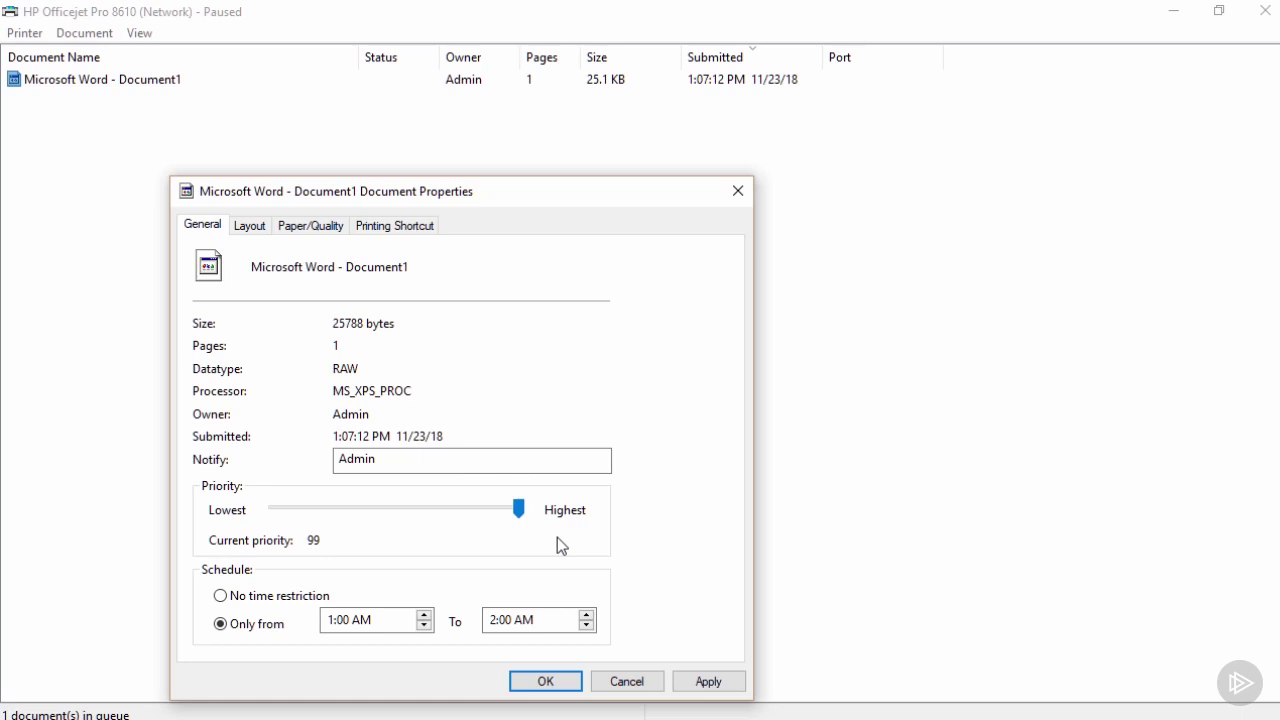
{"action": "left_click", "coordinate": [310, 598]}
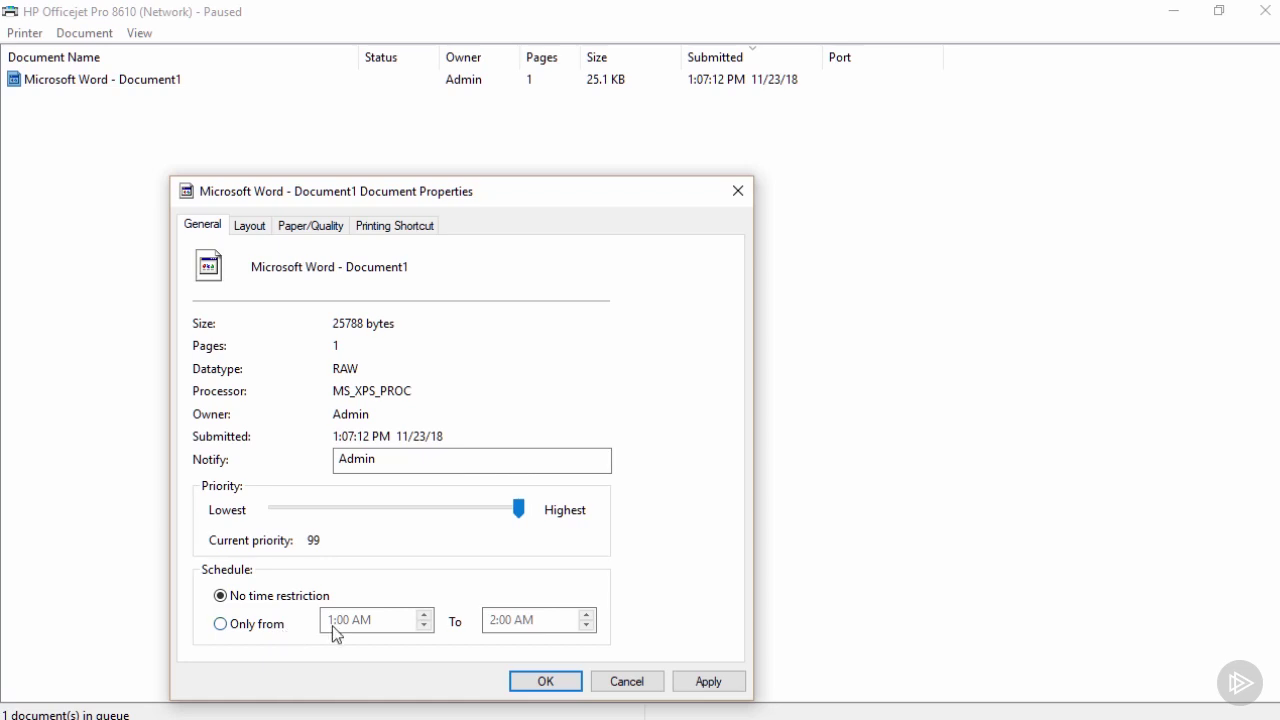
{"action": "left_click", "coordinate": [221, 624]}
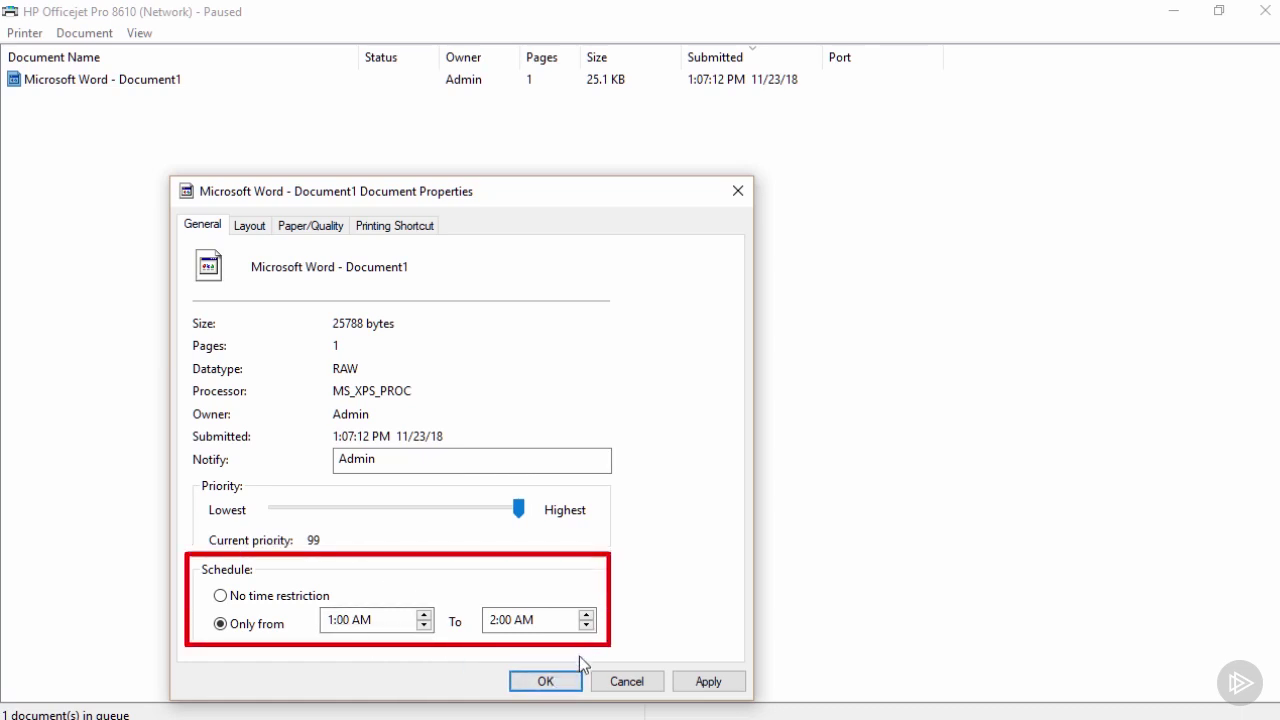
{"action": "left_click", "coordinate": [540, 680]}
Uncheck Pause Printing in the Printer menu so the HP Officejet resumes.
{"action": "left_click", "coordinate": [27, 38]}
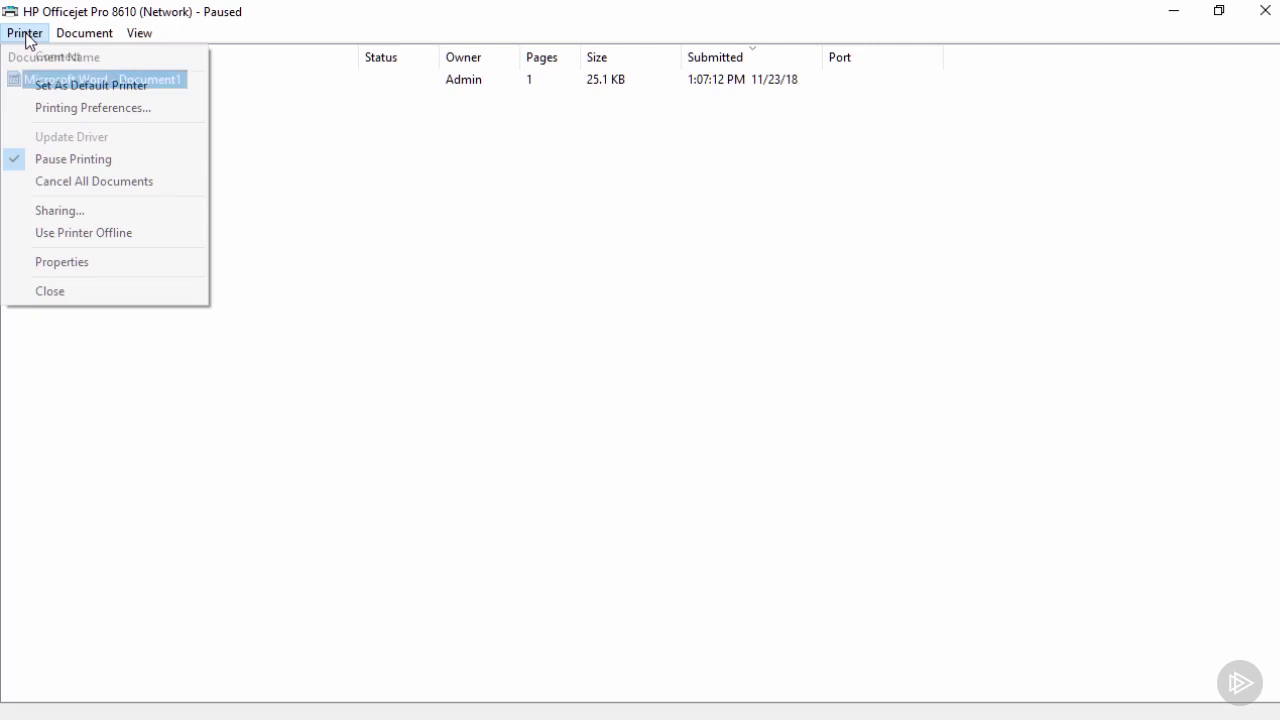
{"action": "left_click", "coordinate": [63, 160]}
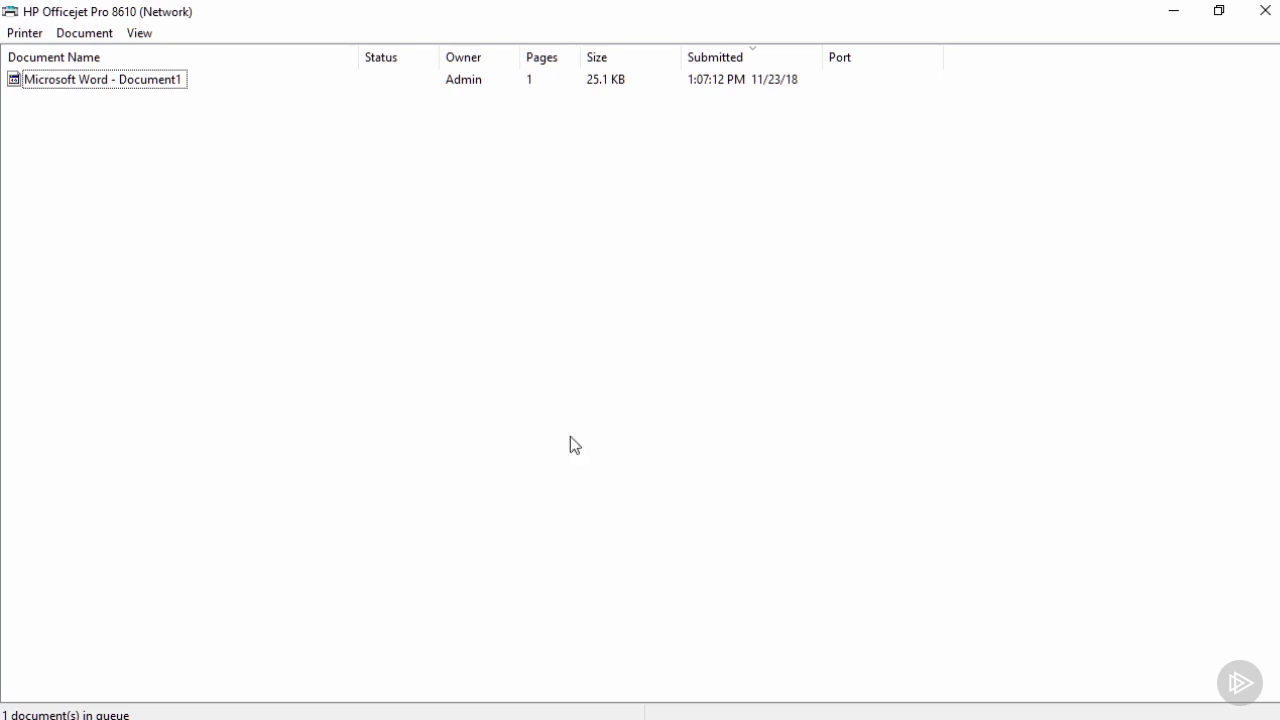
Search the Start menu for 'service' and launch the Services desktop app.
{"action": "key", "text": "super"}
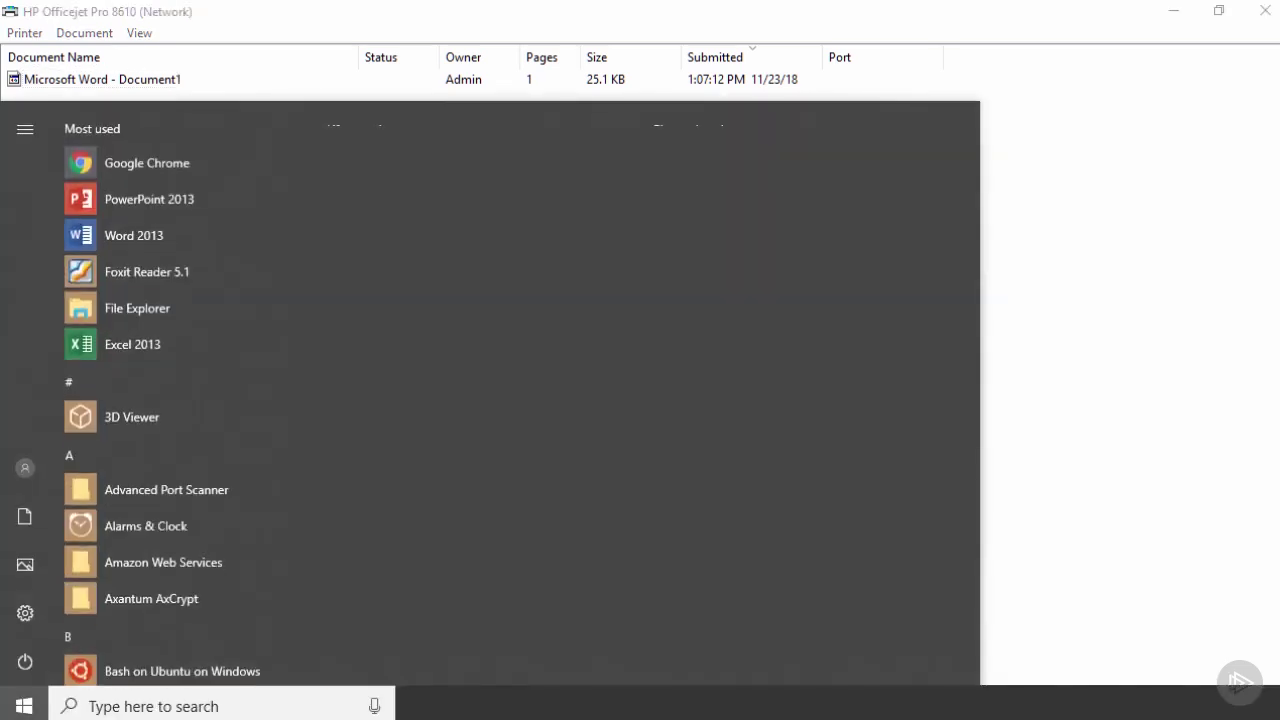
{"action": "type", "text": "ser"}
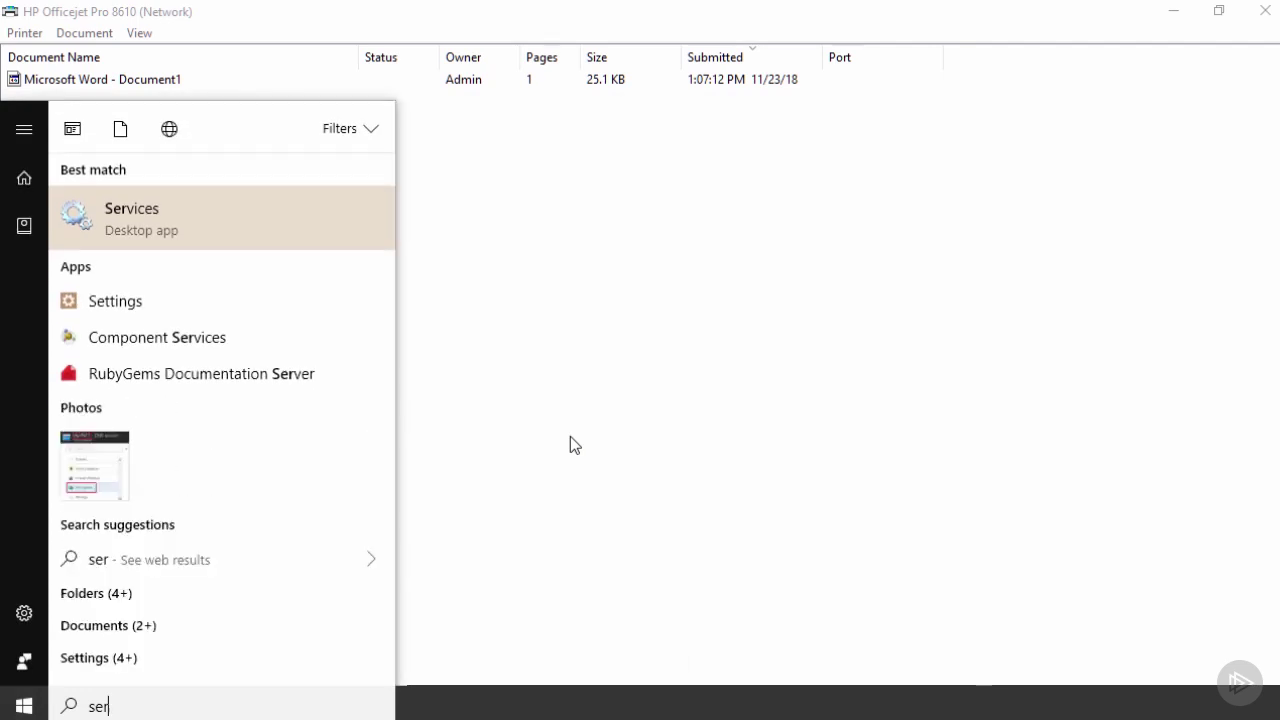
{"action": "type", "text": "vice"}
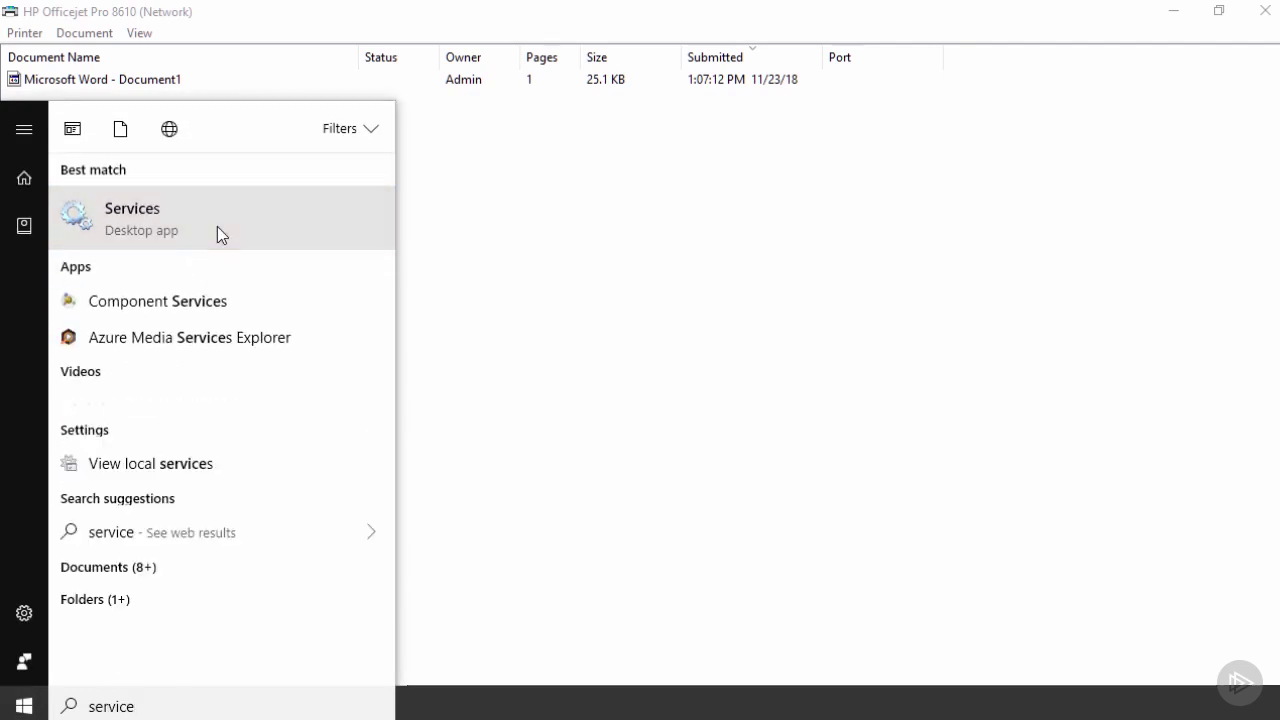
{"action": "left_click", "coordinate": [217, 226]}
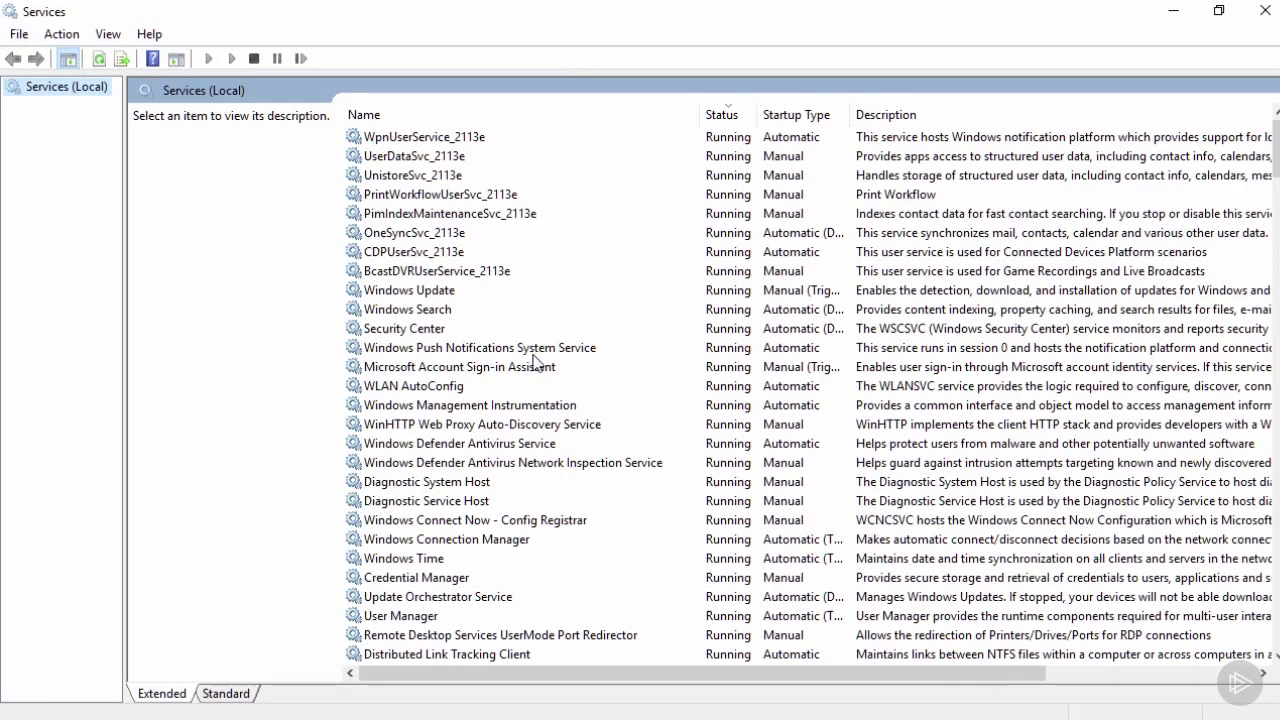
Jump to the Print Spooler service in the services list by pressing P.
{"action": "left_click", "coordinate": [533, 350]}
{"action": "key", "text": "p"}
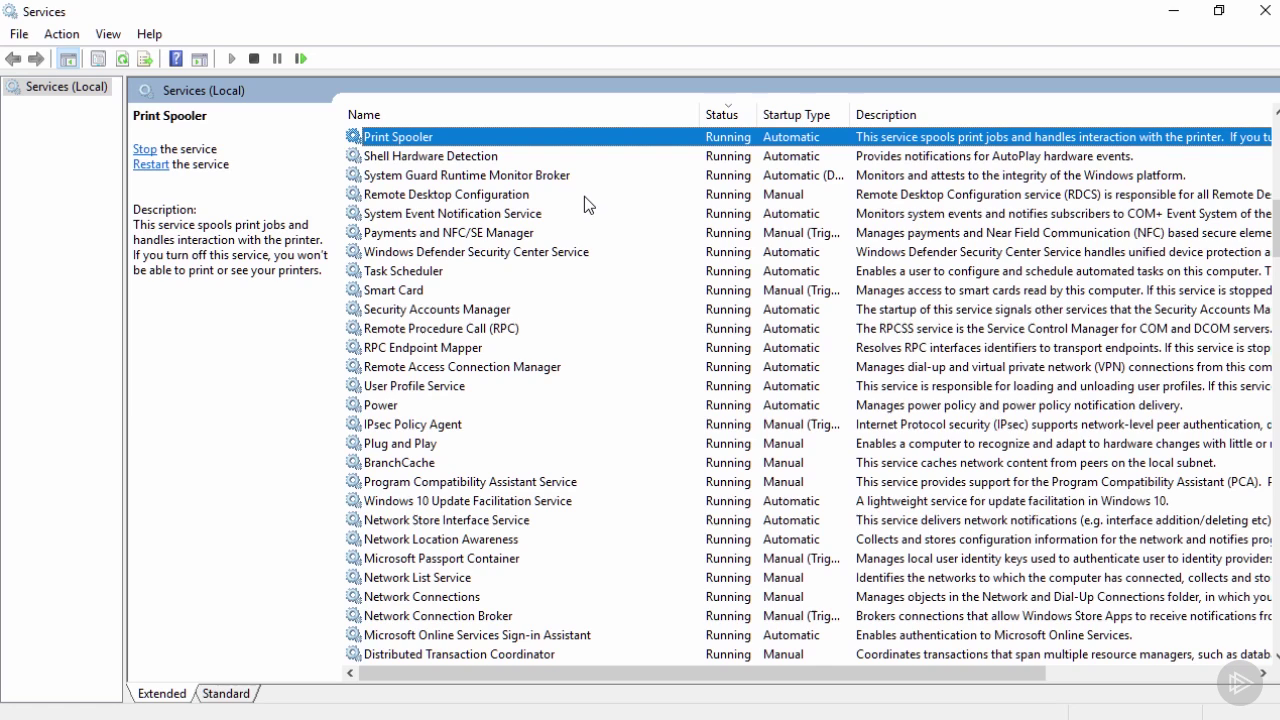
Restart Print Spooler from its context menu, then reselect it in the list.
{"action": "right_click", "coordinate": [459, 142]}
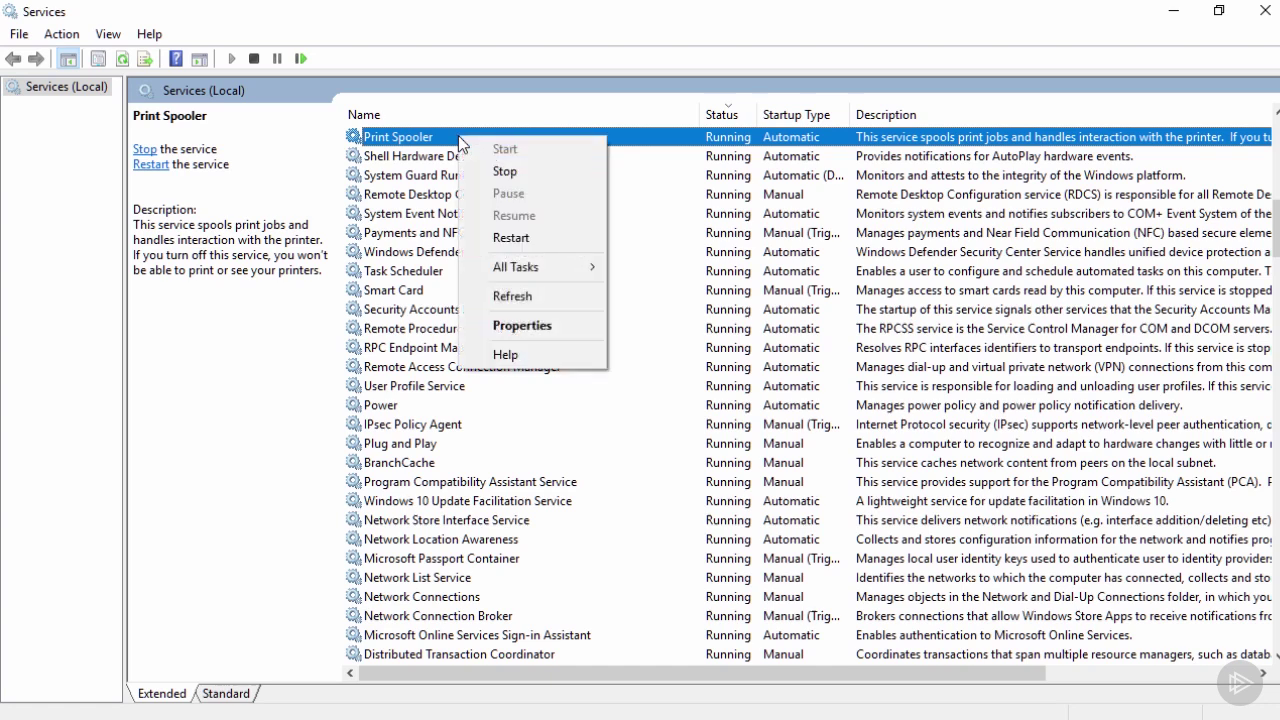
{"action": "left_click", "coordinate": [497, 239]}
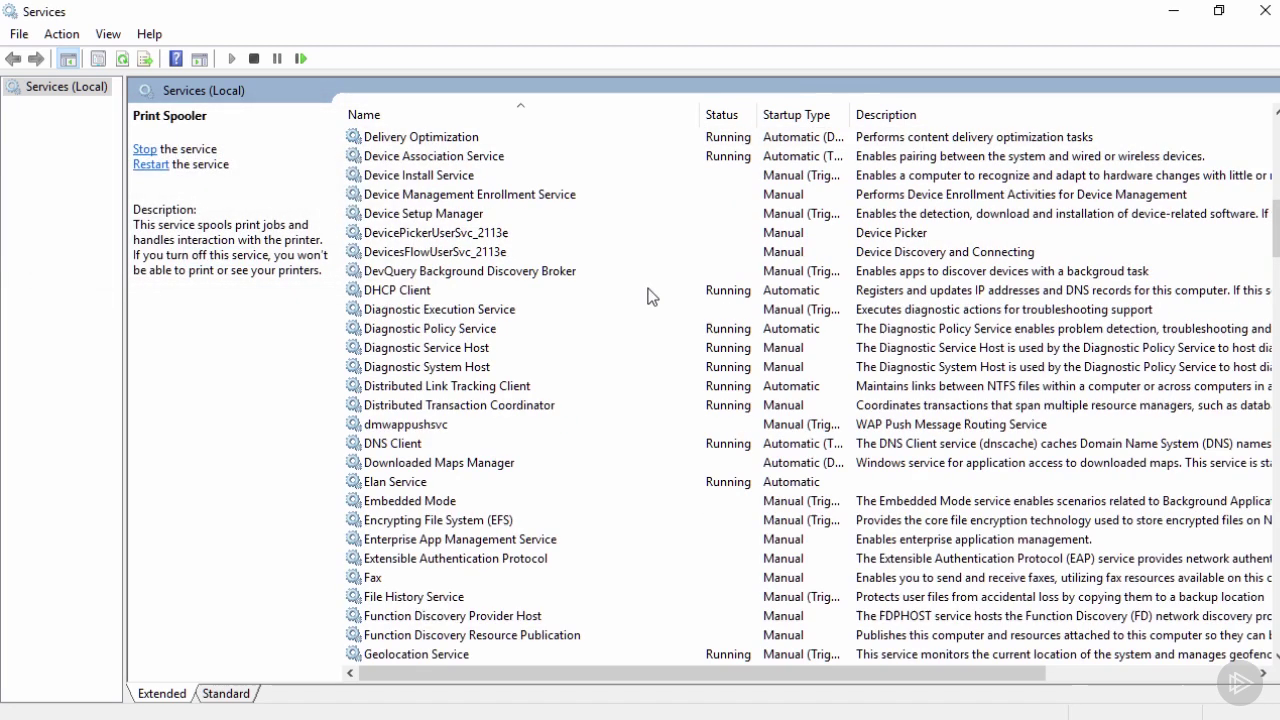
{"action": "left_click", "coordinate": [486, 251]}
{"action": "key", "text": "p"}
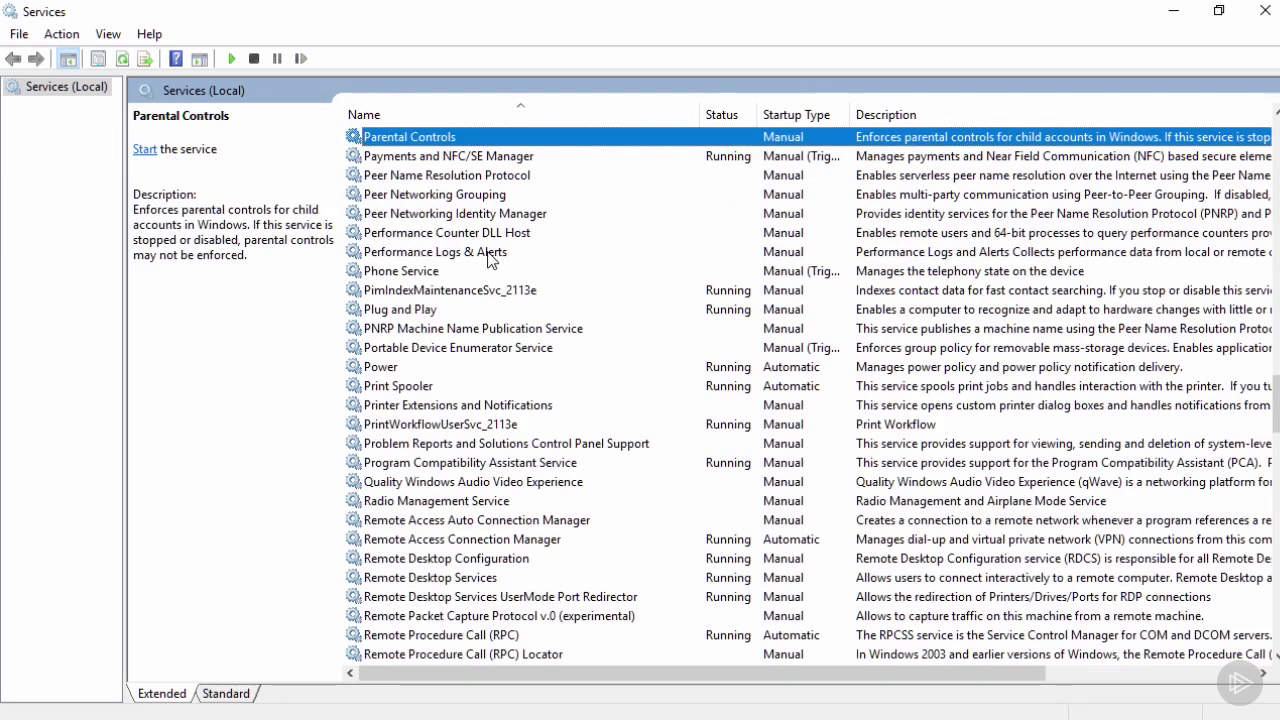
{"action": "left_click", "coordinate": [455, 392]}
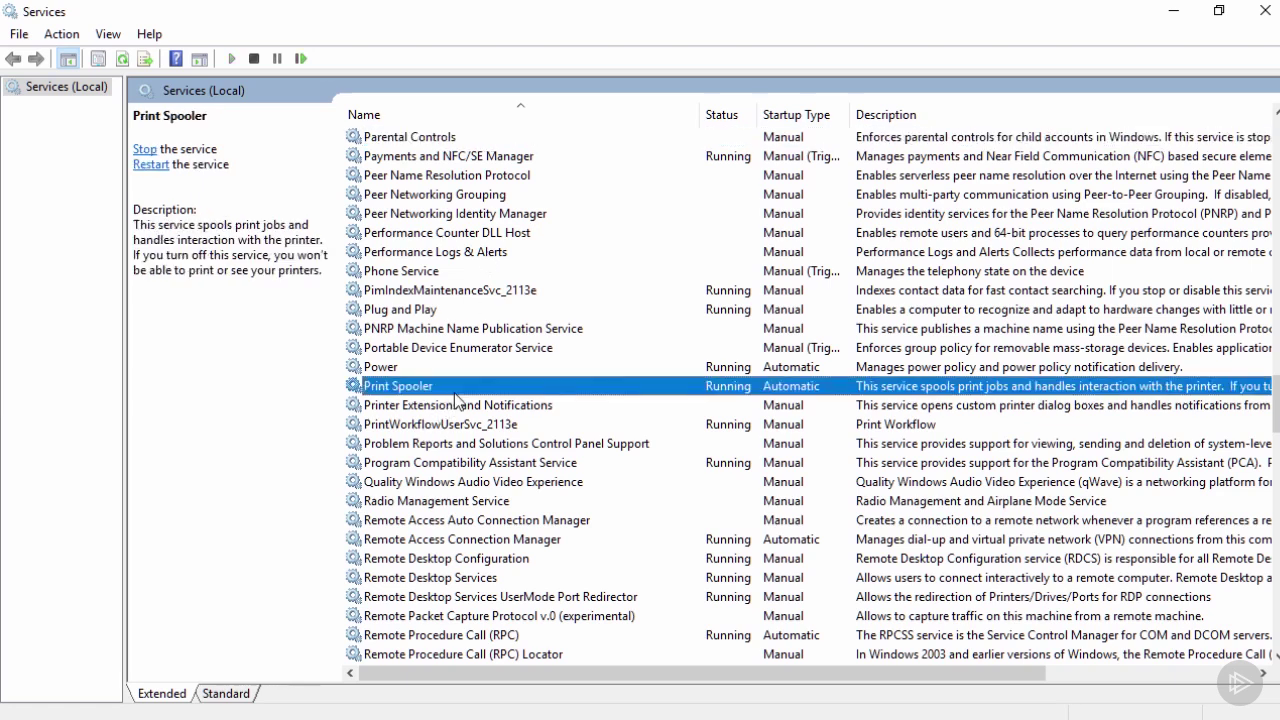